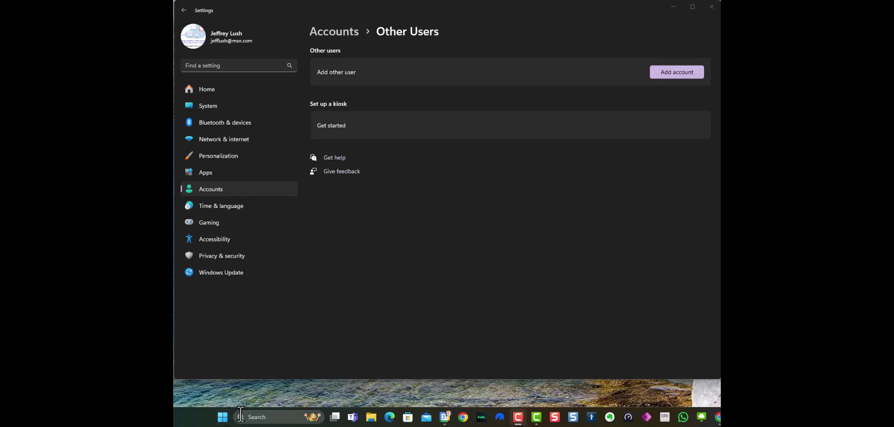
- Close Settings, reopen it with Win+I, then close it again
click(295, 346)
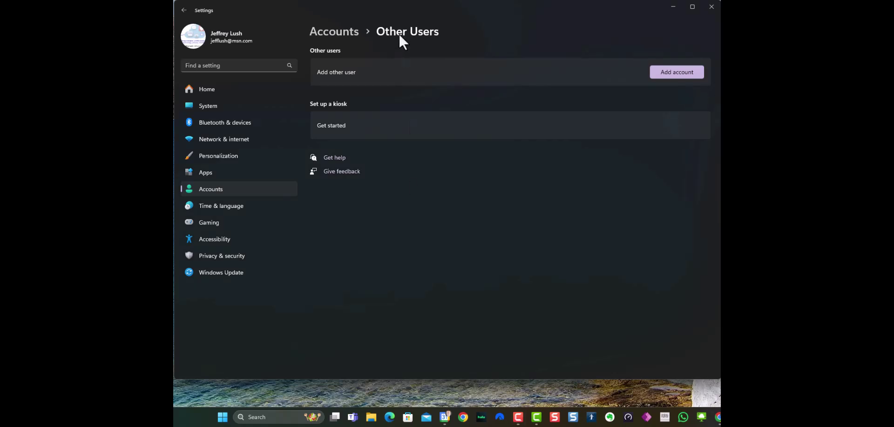
mouse_move(402, 7)
mouse_down()
mouse_move(421, 34)
mouse_move(395, 9)
mouse_up()
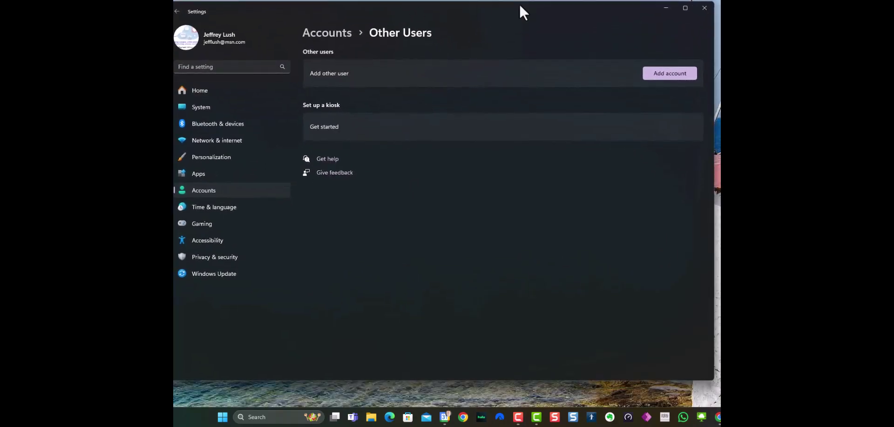
click(701, 6)
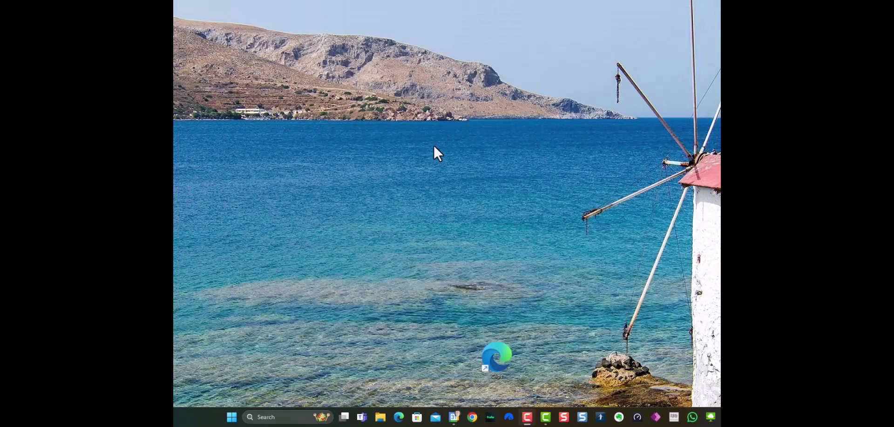
key(super+i)
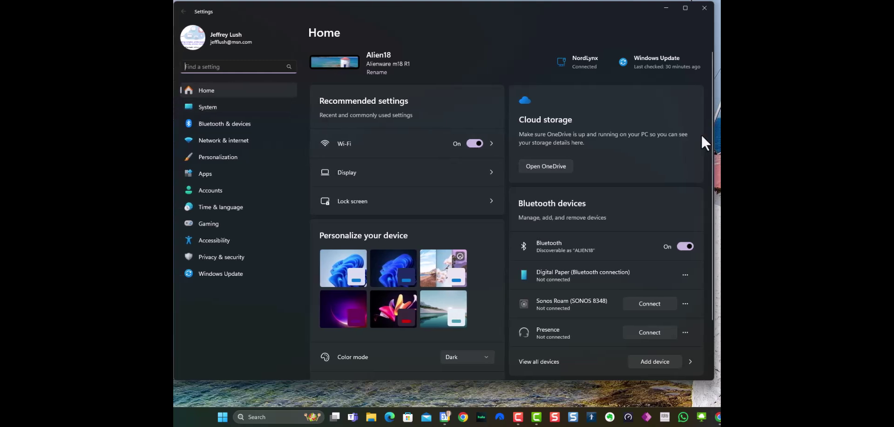
click(705, 12)
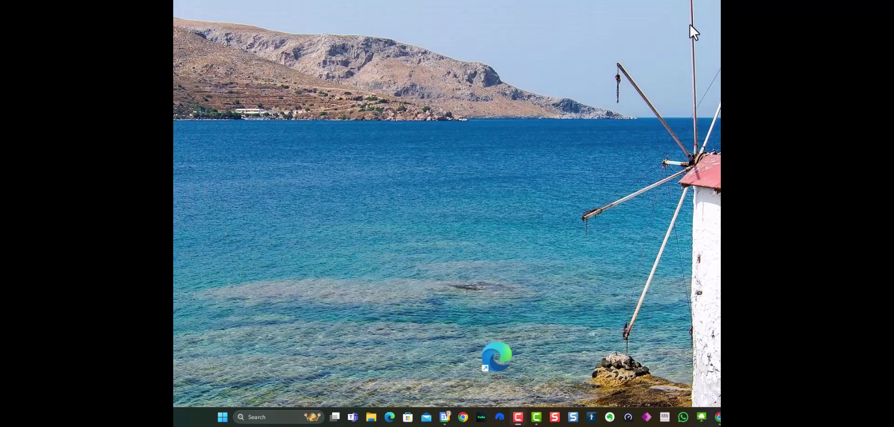
- Relaunch Settings from a taskbar search for 'setting'
click(253, 416)
text(se)
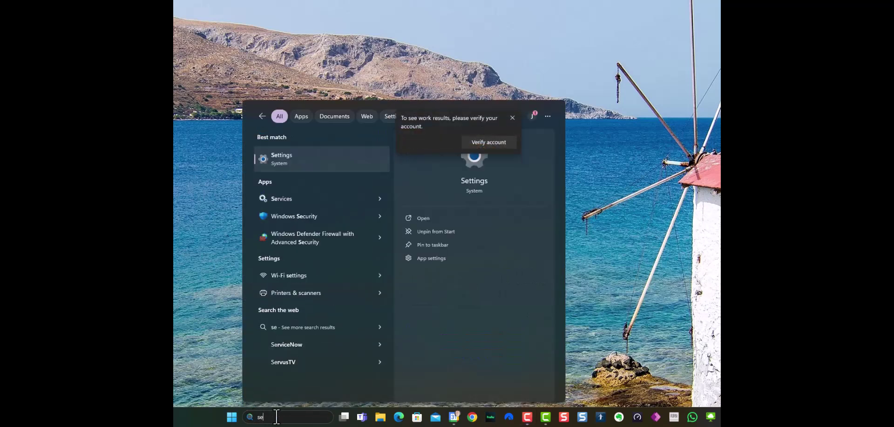
text(tting)
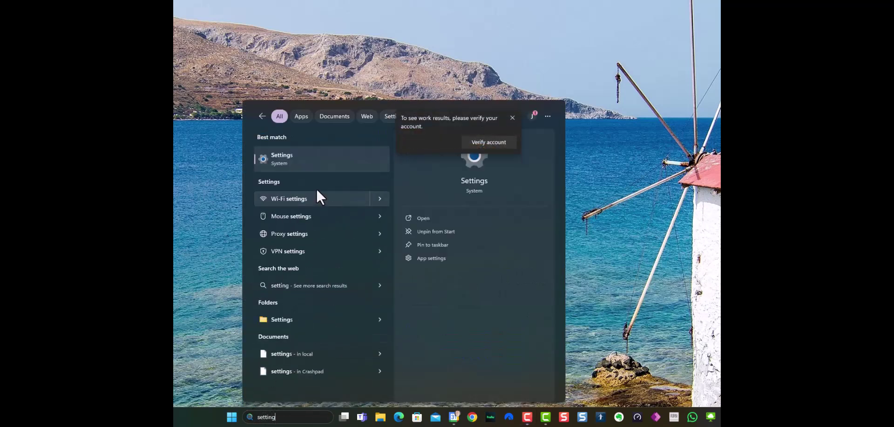
click(286, 158)
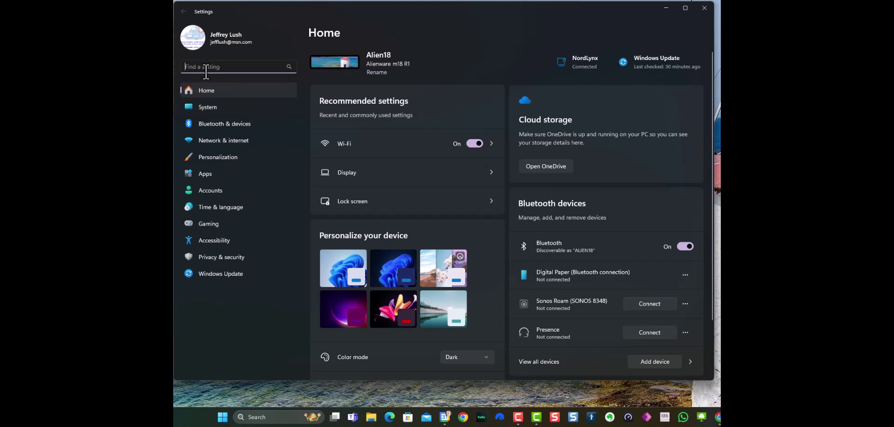
- Search Settings for 'admin' and open 'Add, edit, or remove other users on this device'
text(admin)
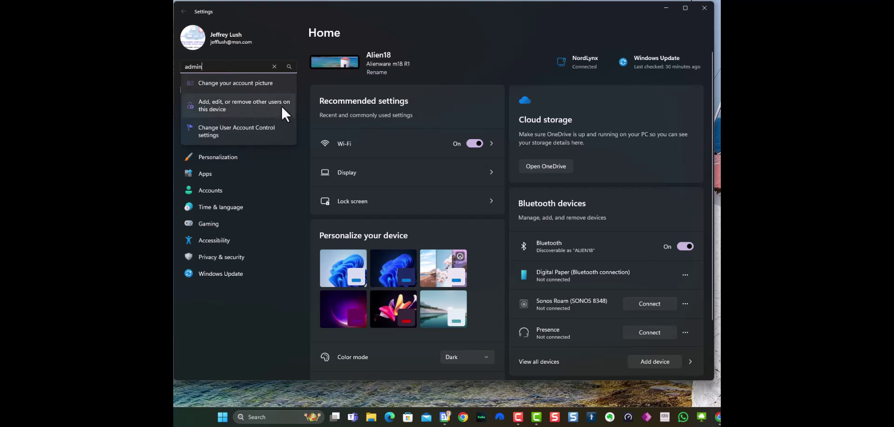
click(213, 105)
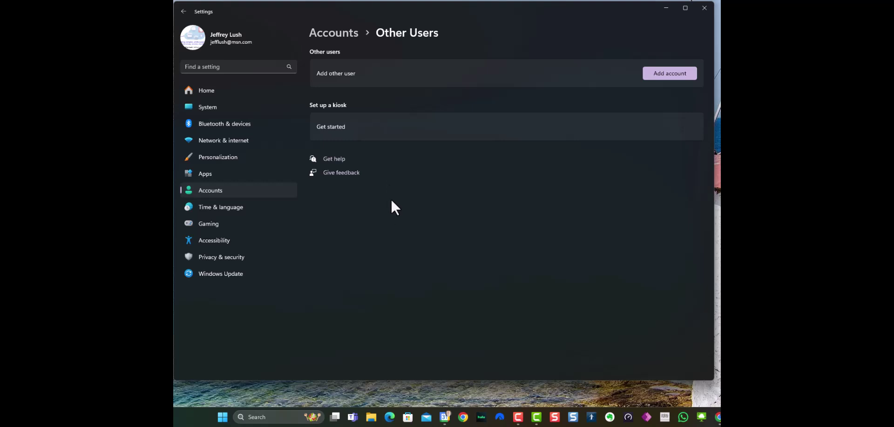
- Add a Microsoft account user by entering the person's e-mail address and completing the dialog
click(663, 74)
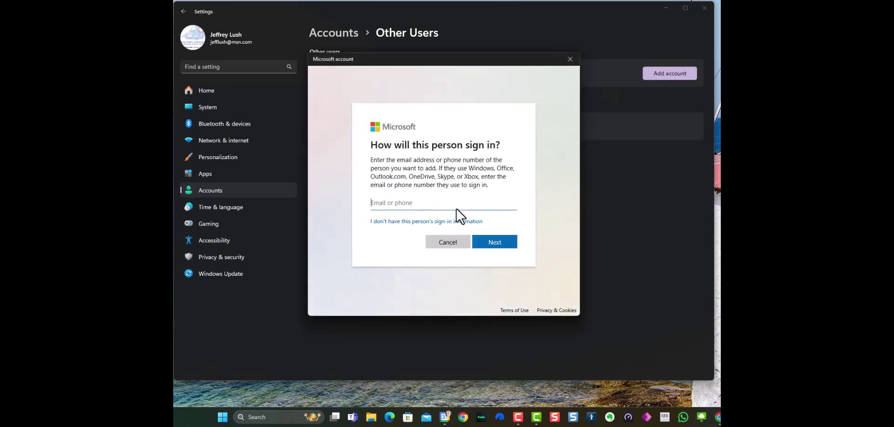
key(ctrl+v)
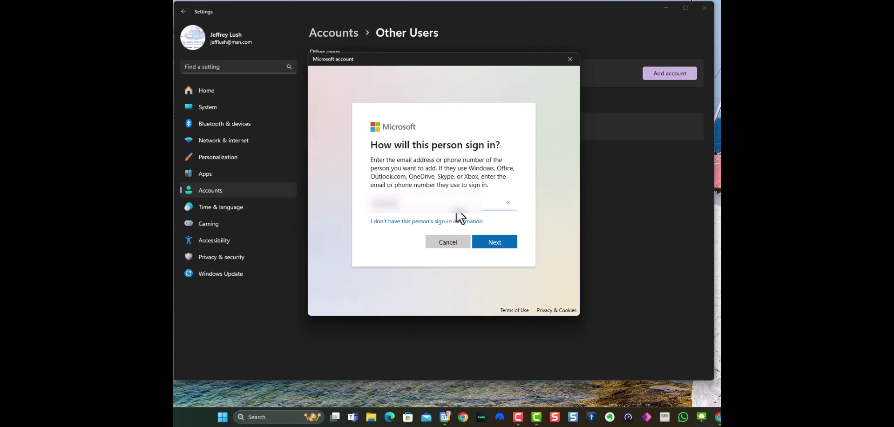
text(com.com)
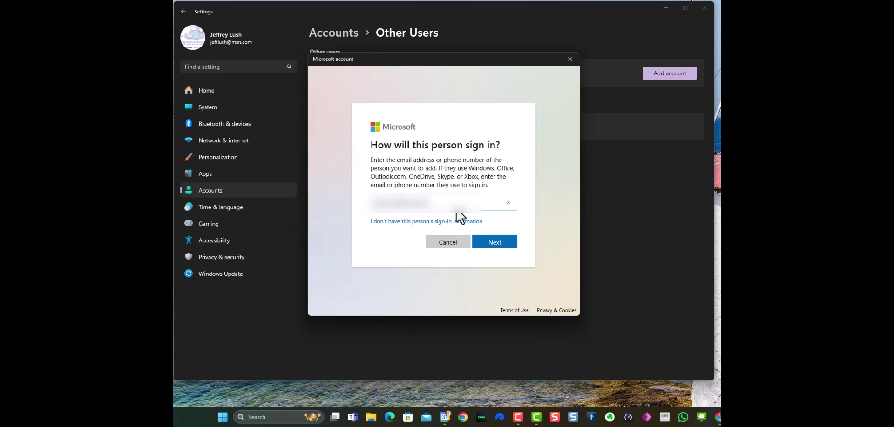
text(com)
click(495, 243)
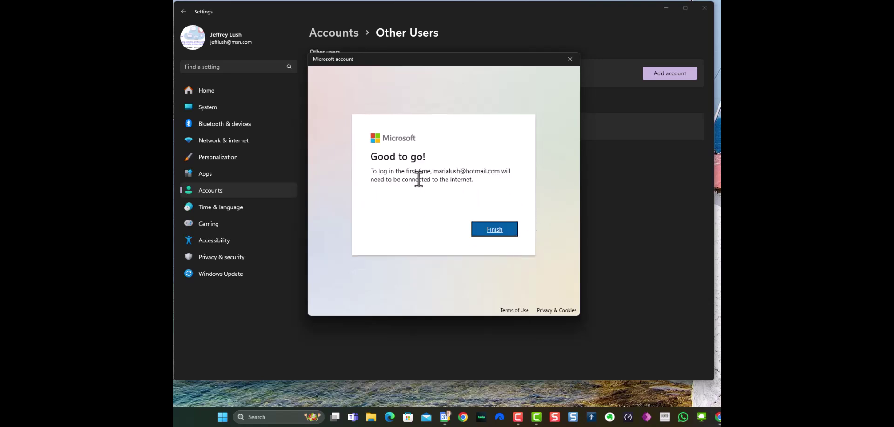
click(495, 230)
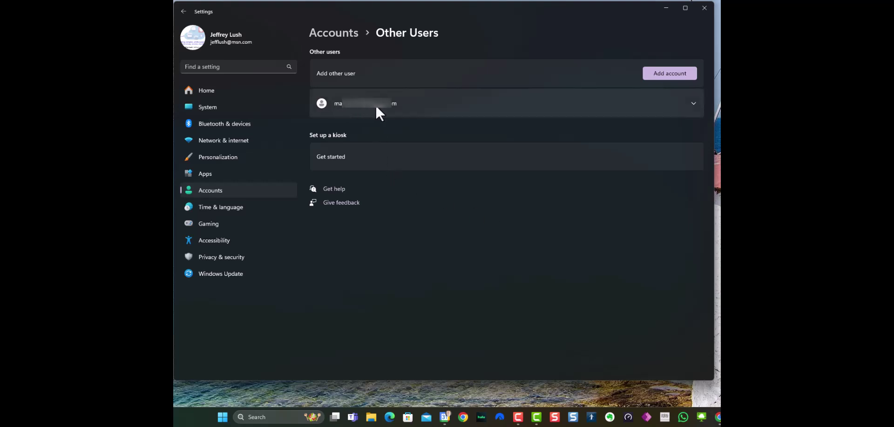
- Change the new account's type from Standard User to Administrator
click(693, 103)
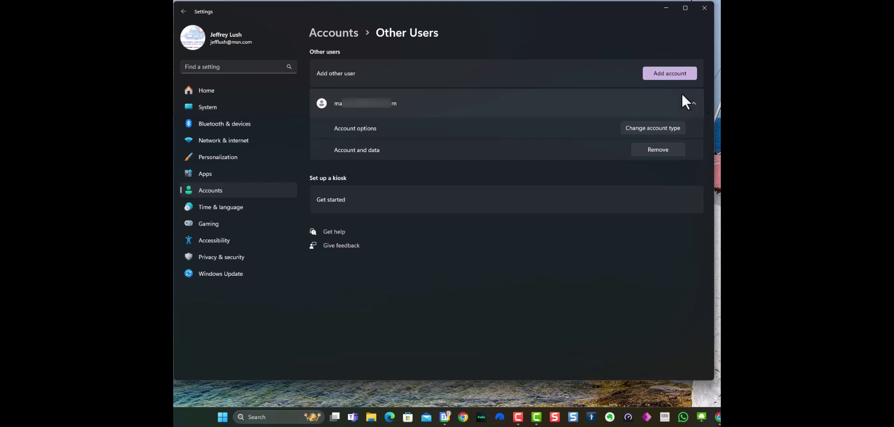
click(642, 130)
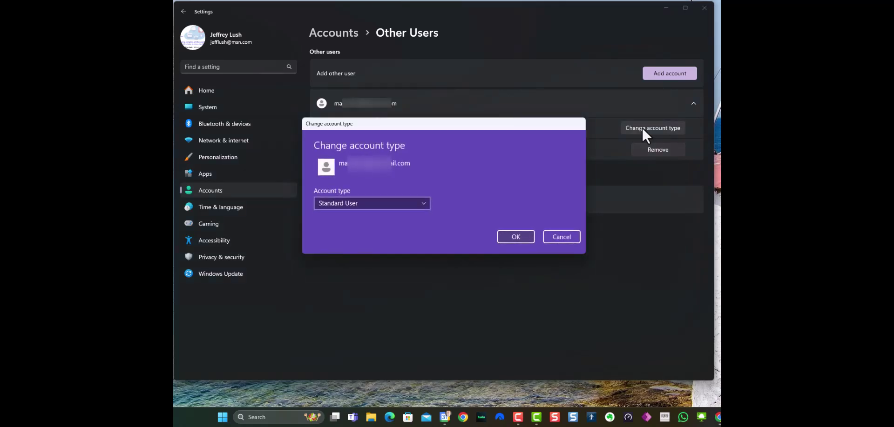
click(405, 203)
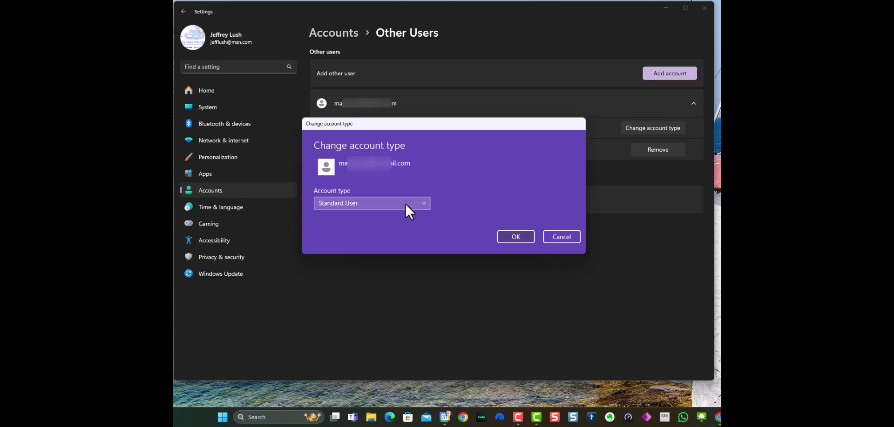
click(372, 190)
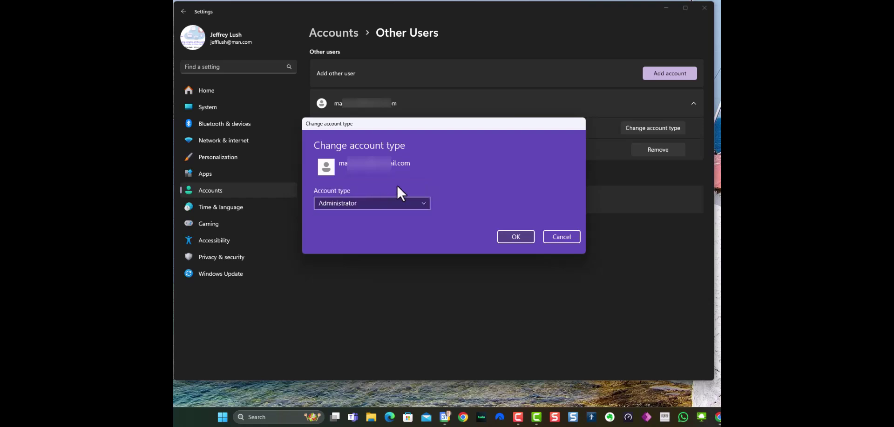
click(515, 237)
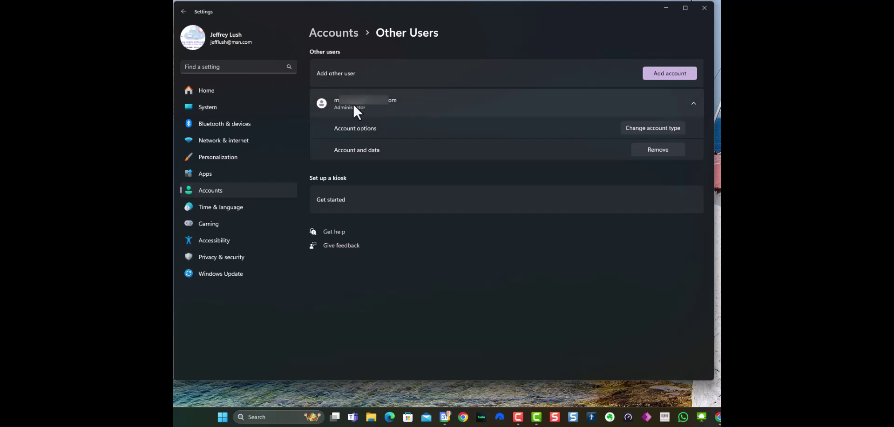
- Open Sign-in options from the Start menu's power list and scroll through the page
click(222, 417)
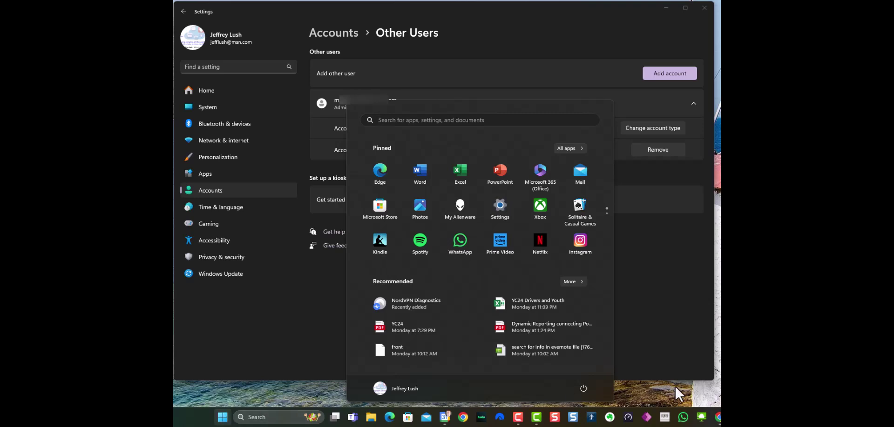
click(582, 389)
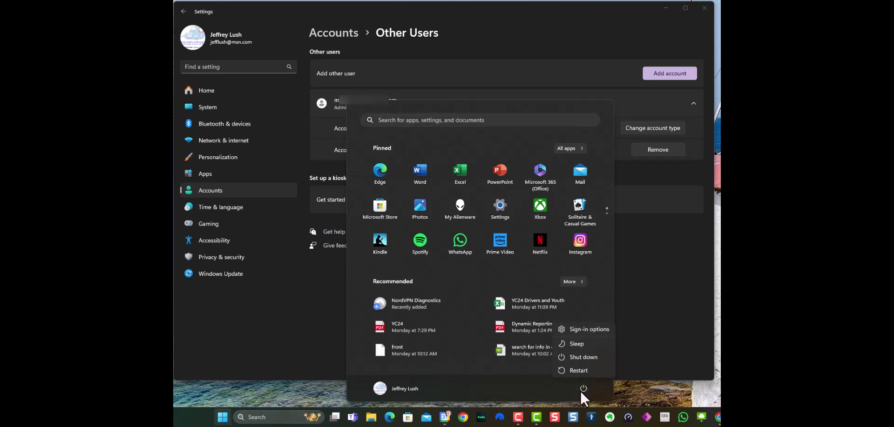
click(599, 331)
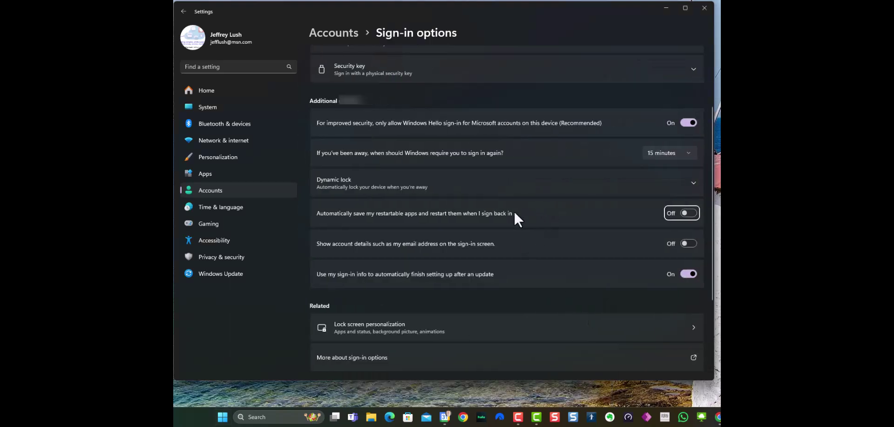
scroll(515, 214, up, 2)
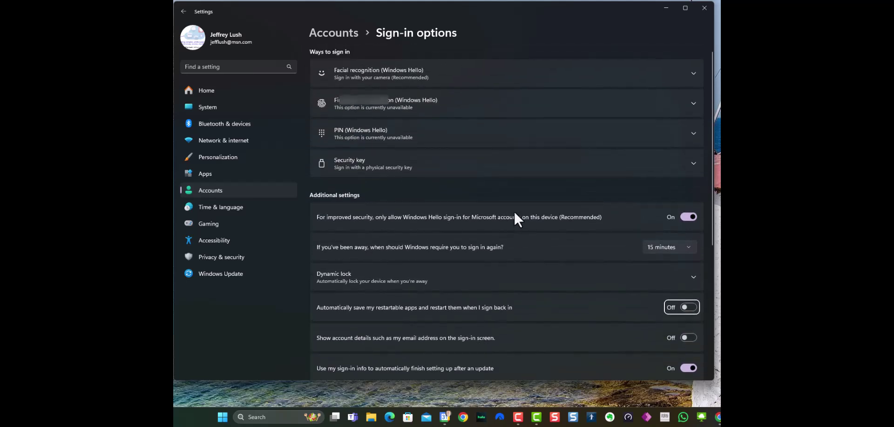
scroll(514, 214, down, 5)
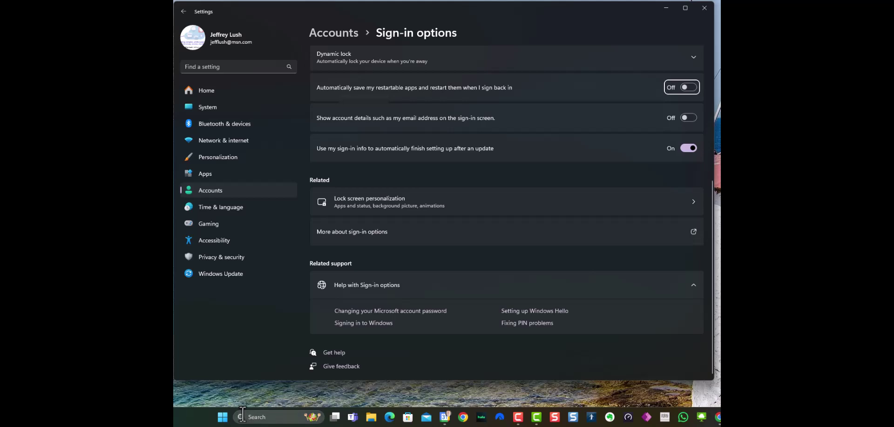
- Reopen the Start menu's power options, dismiss them, and scroll back to the top
click(223, 417)
click(582, 389)
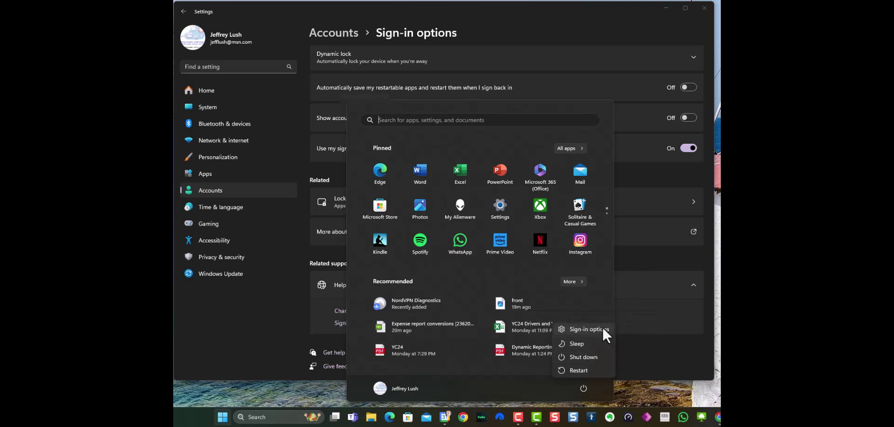
key(Escape)
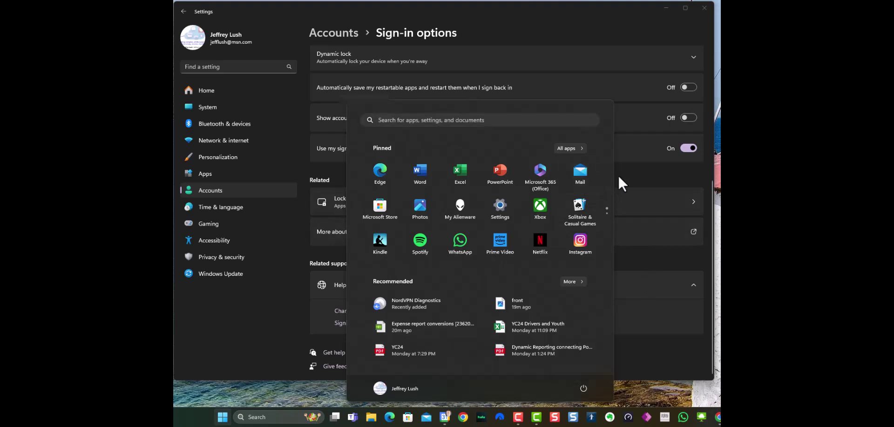
click(231, 419)
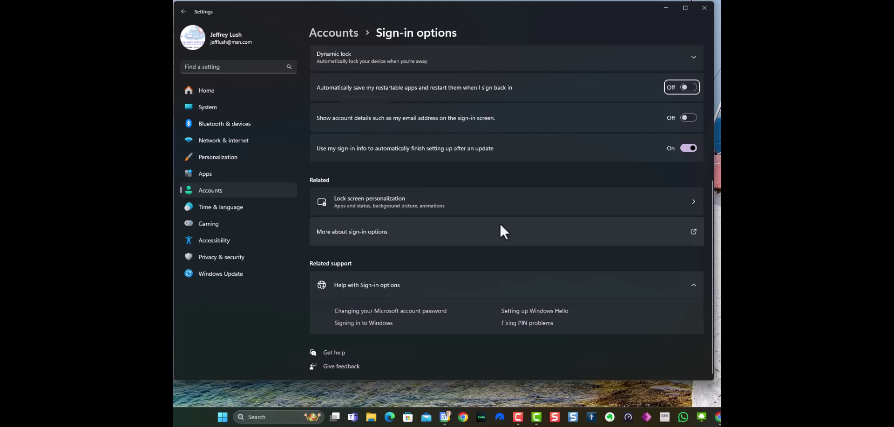
scroll(532, 173, up, 5)
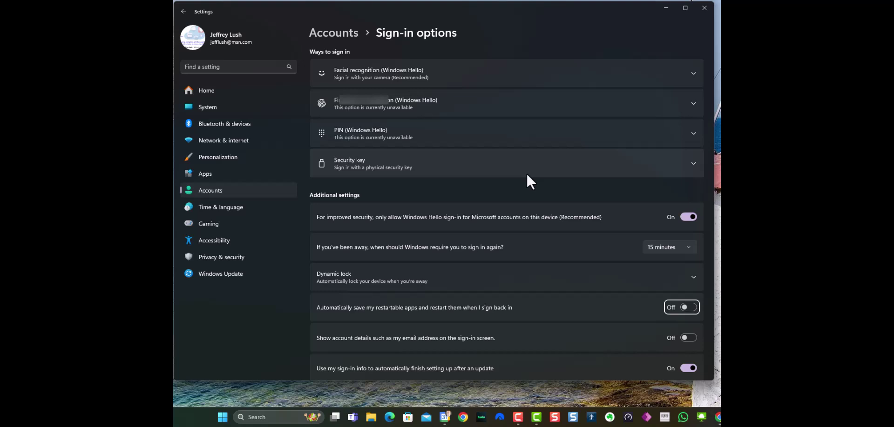
- Search Settings for 'add' and return to the Other Users page
click(228, 67)
text(add)
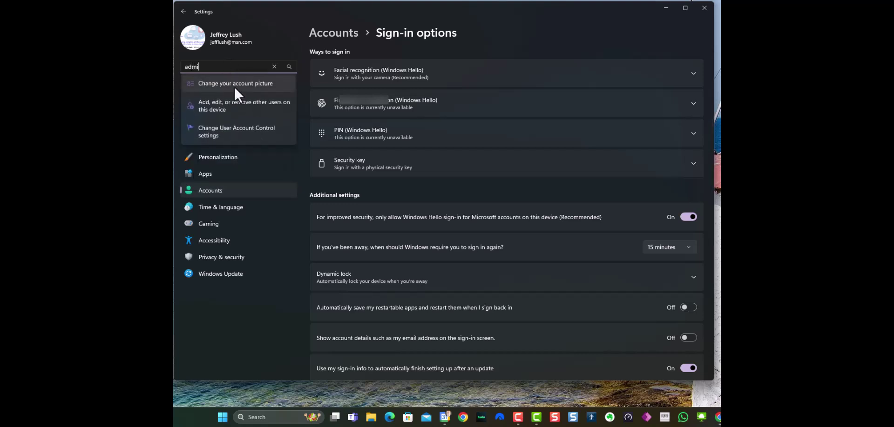
click(238, 100)
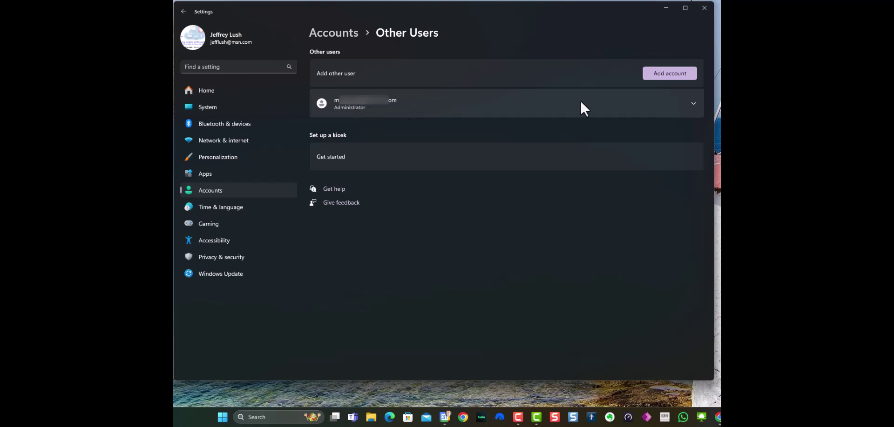
- Remove the added Administrator account, confirming deletion of its account and data
click(692, 103)
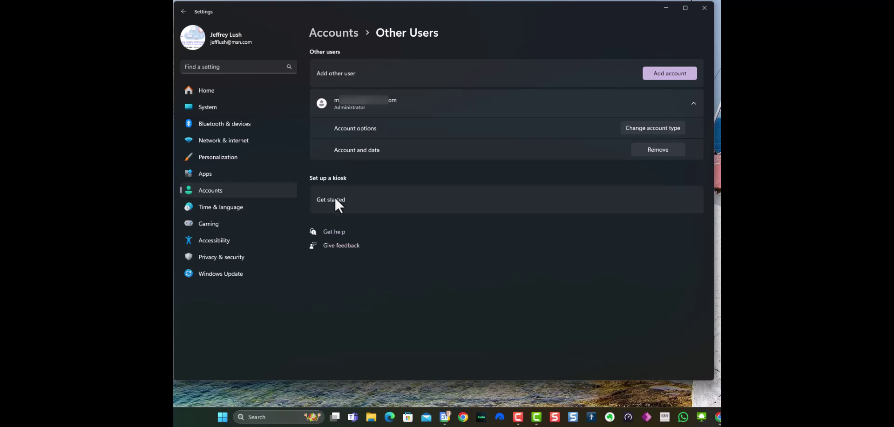
click(658, 150)
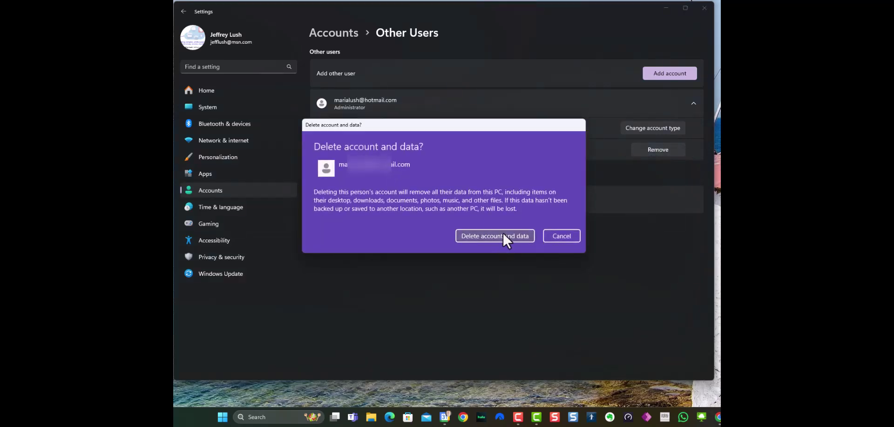
click(498, 236)
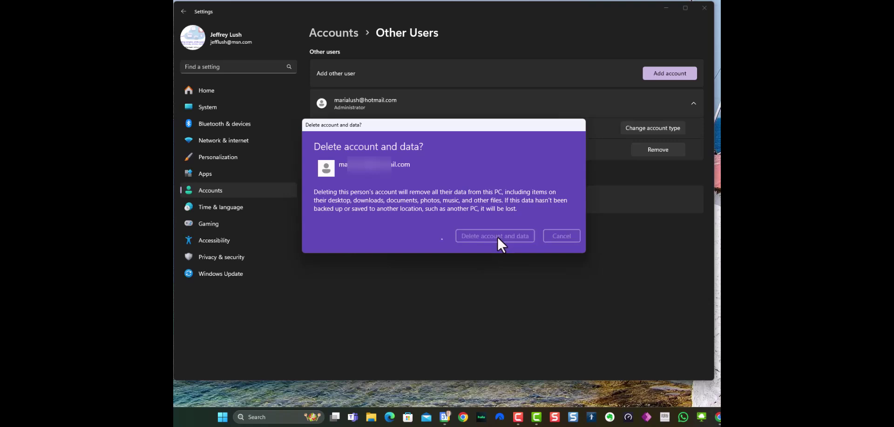